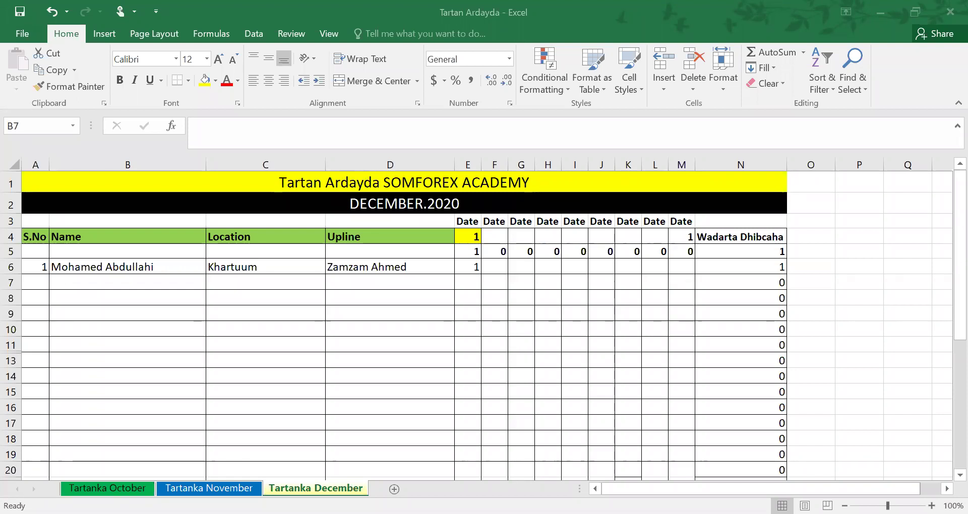
Enter serial number 2 in A7 and the second student's name in B7
key("alt+Tab")
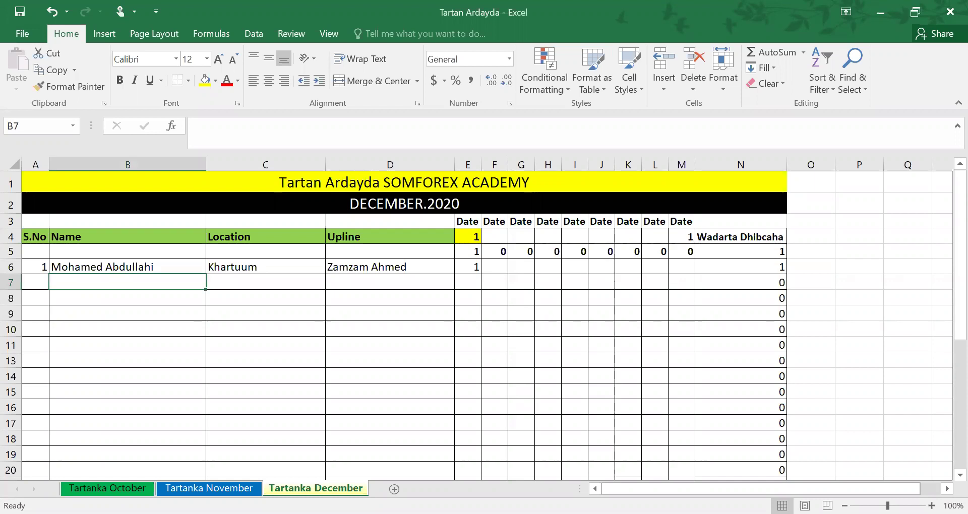
key("alt+Tab")
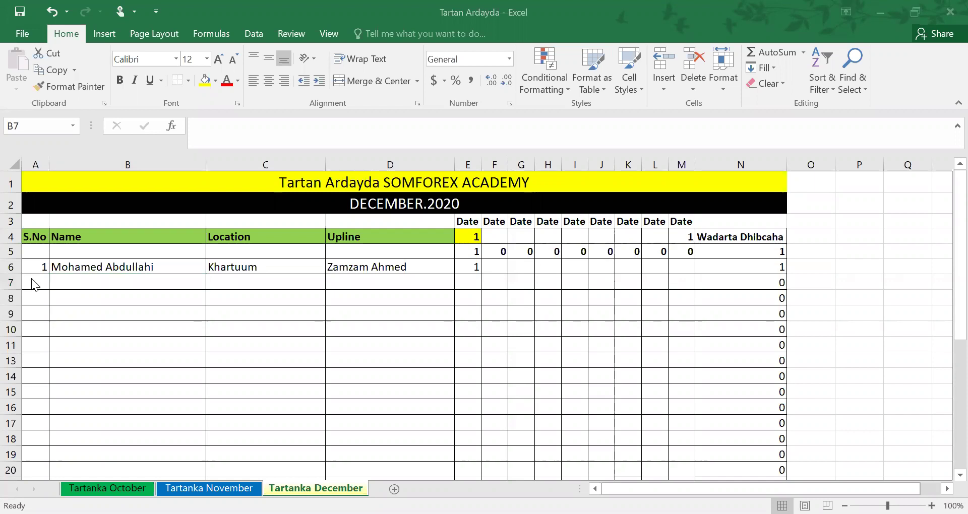
left_click(39, 278)
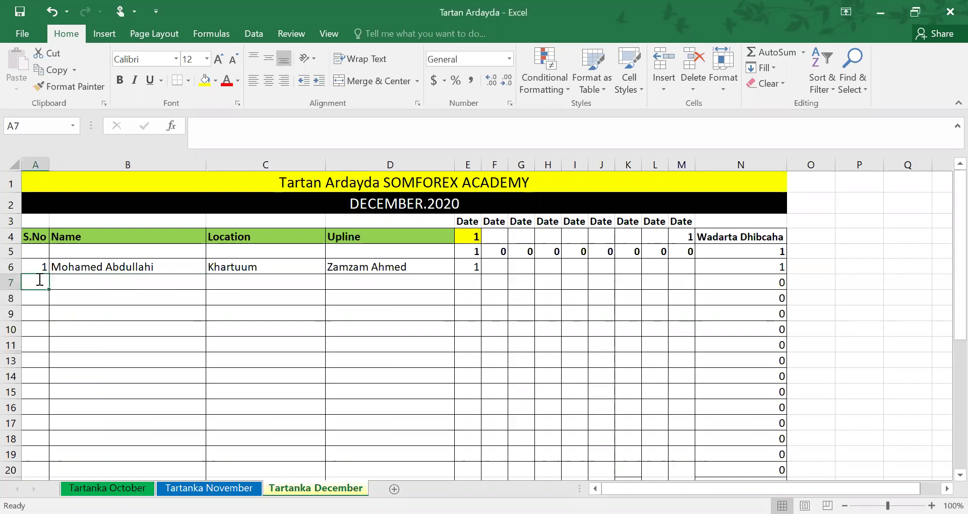
type("2")
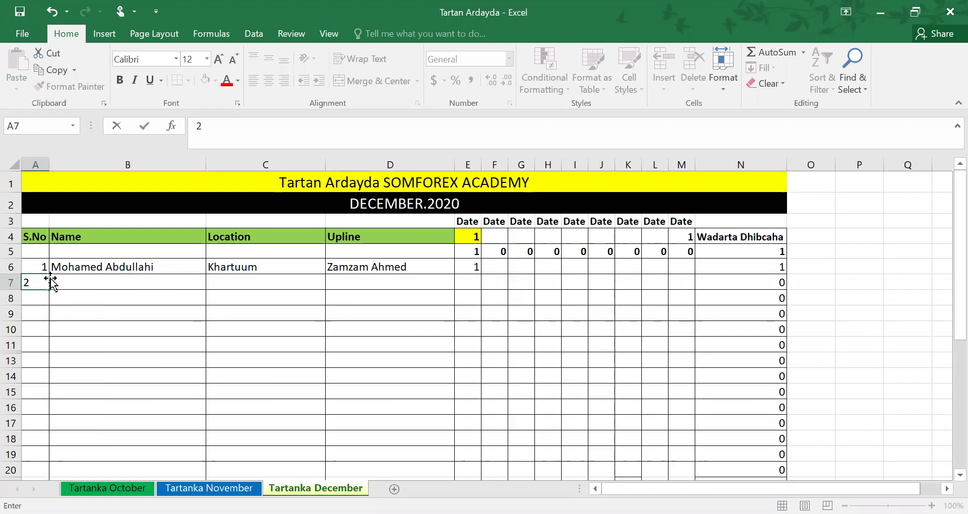
left_click(80, 282)
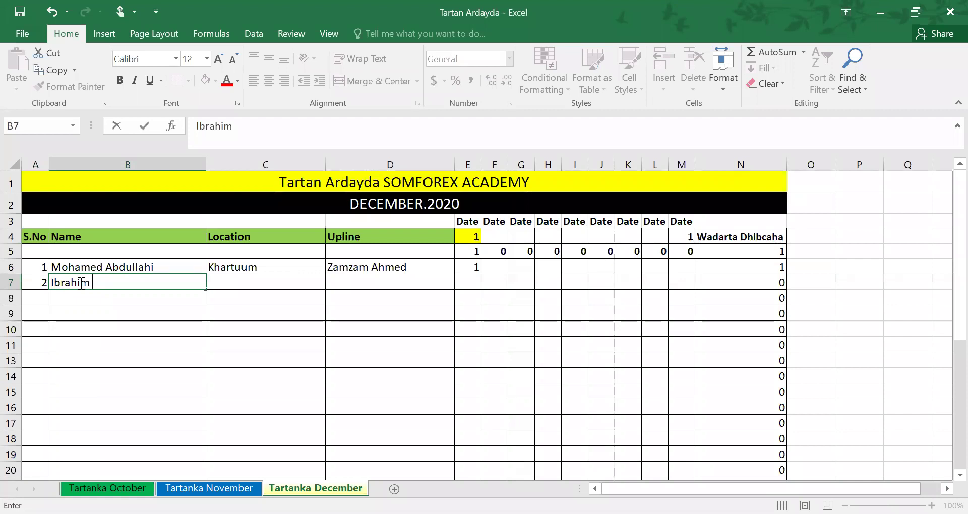
Fill in Hargaysa as location, the same upline as student 1, and 1 under the first date
key("Tab")
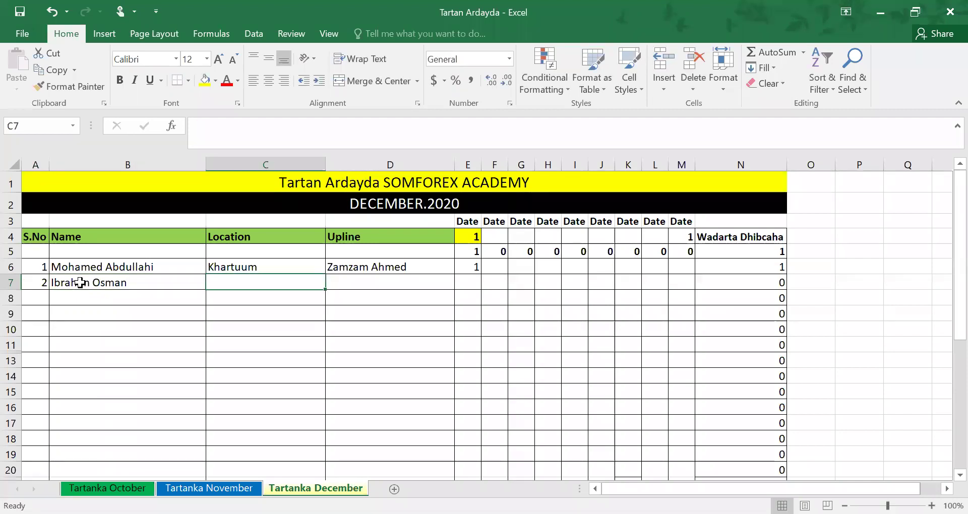
type("H")
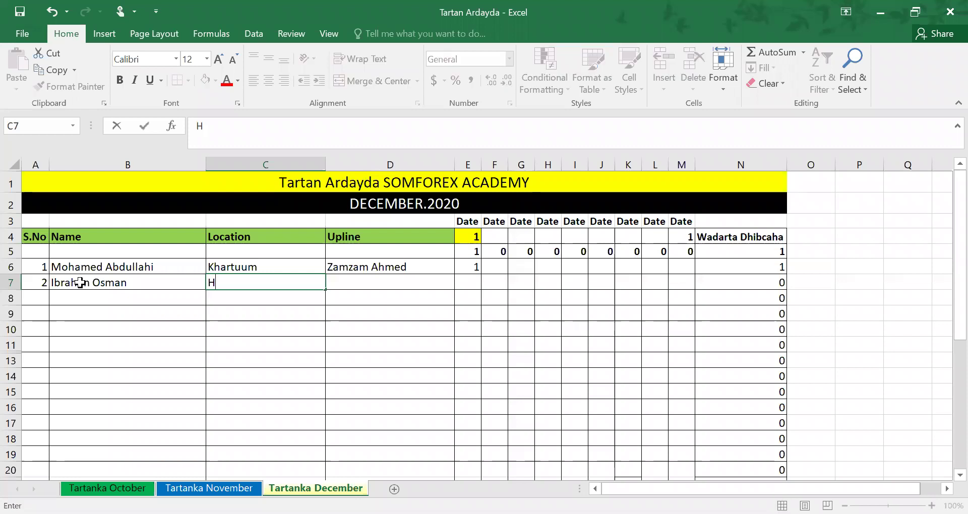
type("argaysa")
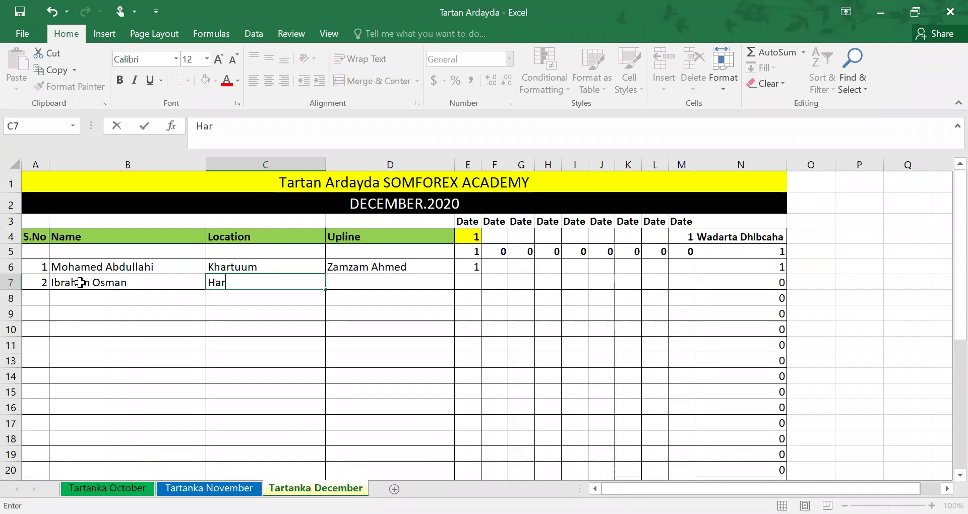
key("Tab")
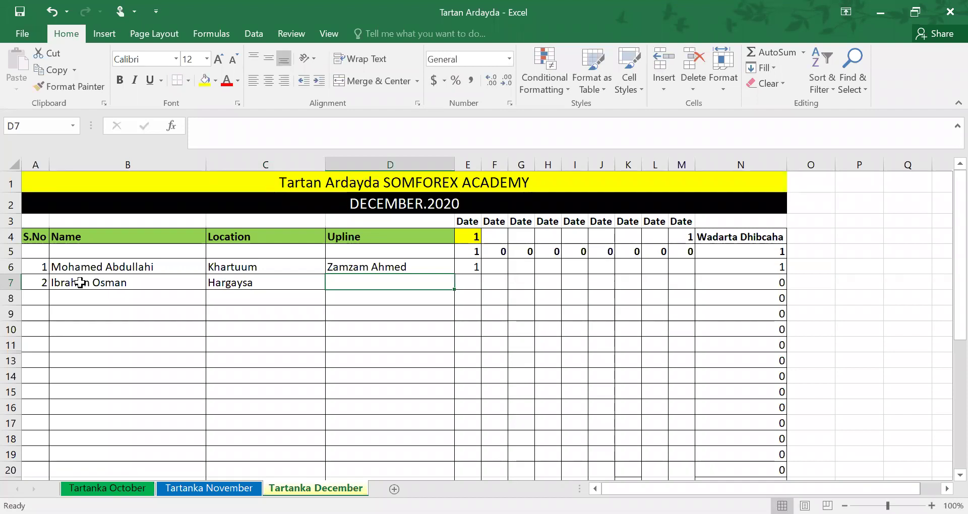
type("Z")
key("Tab")
type("1")
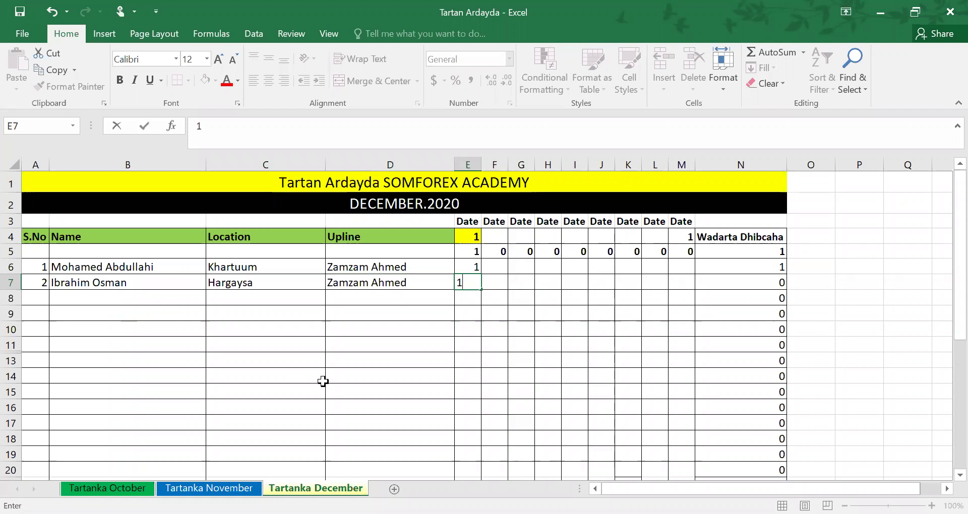
left_click(324, 382)
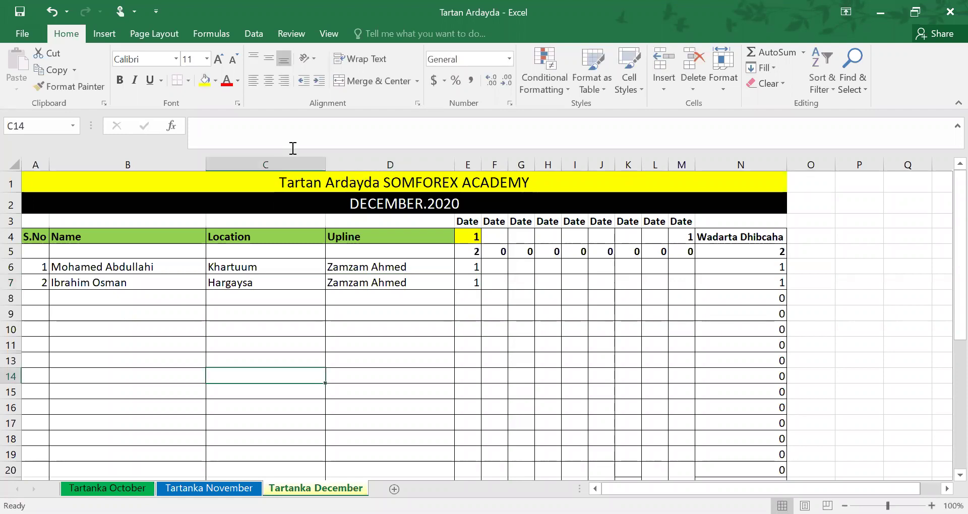
left_click(19, 13)
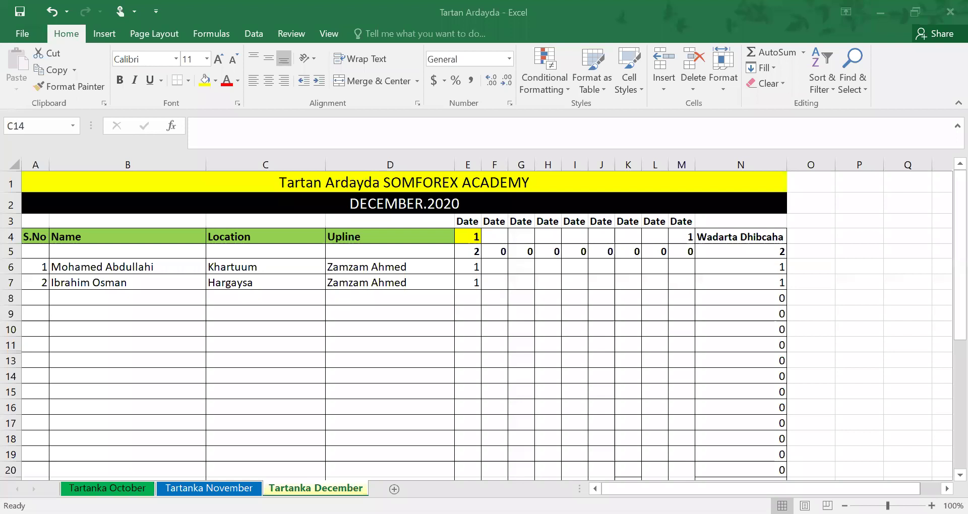
left_click_drag(767, 220, 786, 221)
left_click_drag(661, 228, 694, 224)
mouse_move(897, 234)
left_mouse_down()
mouse_move(883, 251)
mouse_move(909, 237)
left_mouse_up()
left_click_drag(769, 221, 898, 233)
left_click_drag(773, 223, 767, 228)
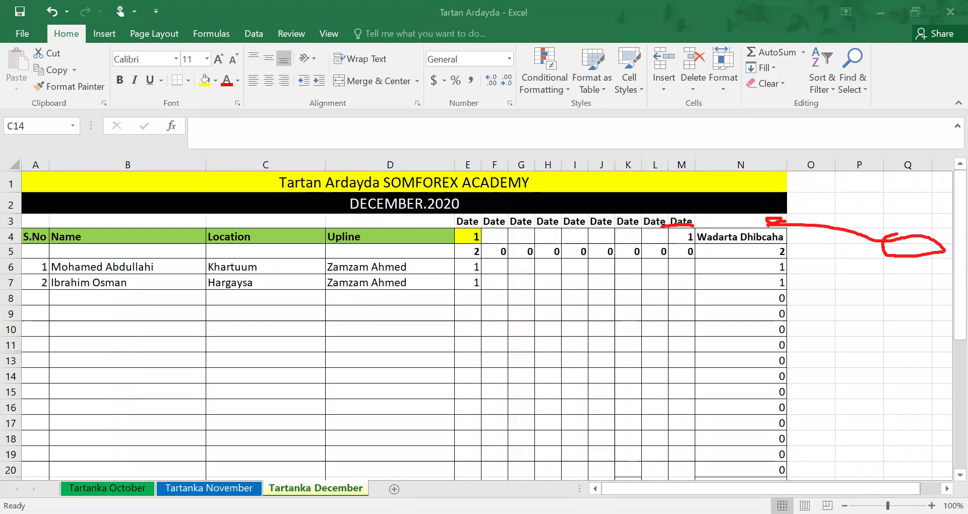
left_click_drag(767, 170, 812, 168)
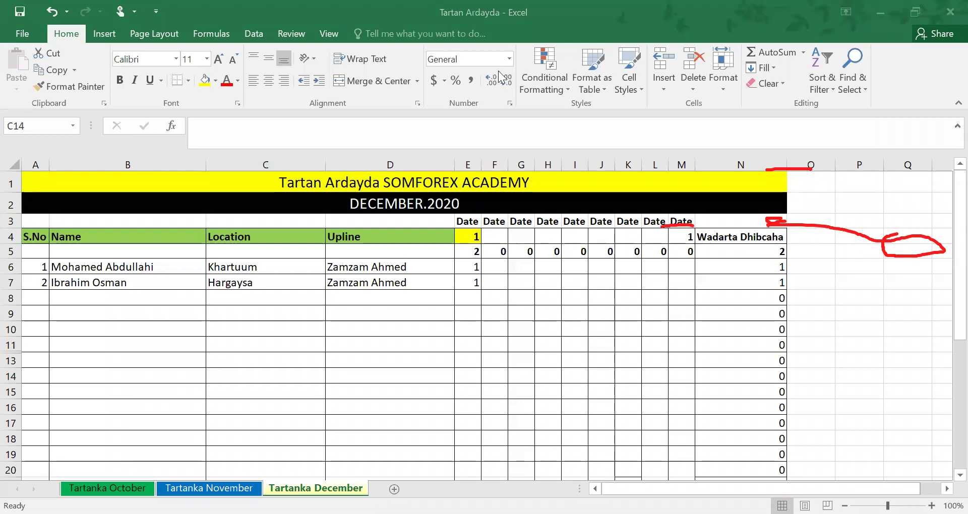
mouse_move(785, 197)
left_mouse_down()
mouse_move(790, 186)
mouse_move(781, 222)
mouse_move(655, 218)
left_mouse_up()
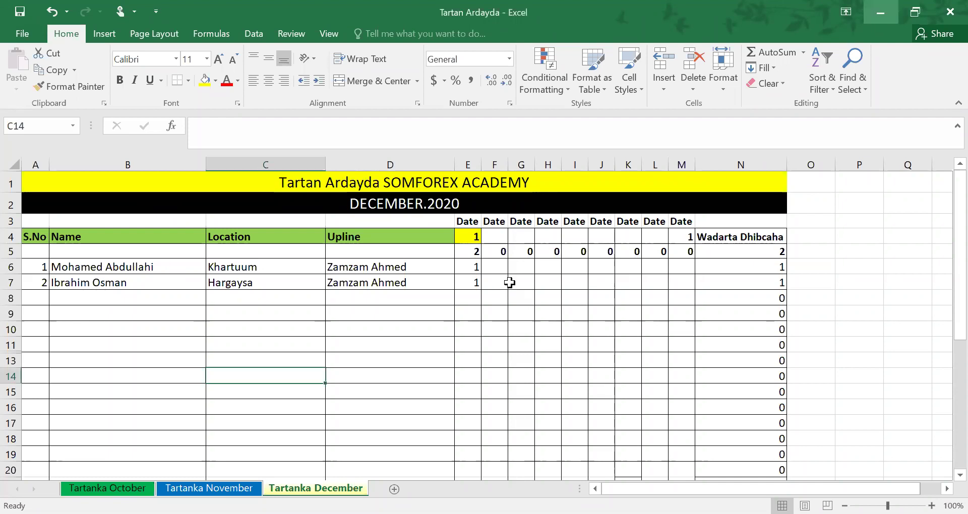
Change E7 to 2, lifting the first-date count and overall total to 3
left_click(468, 281)
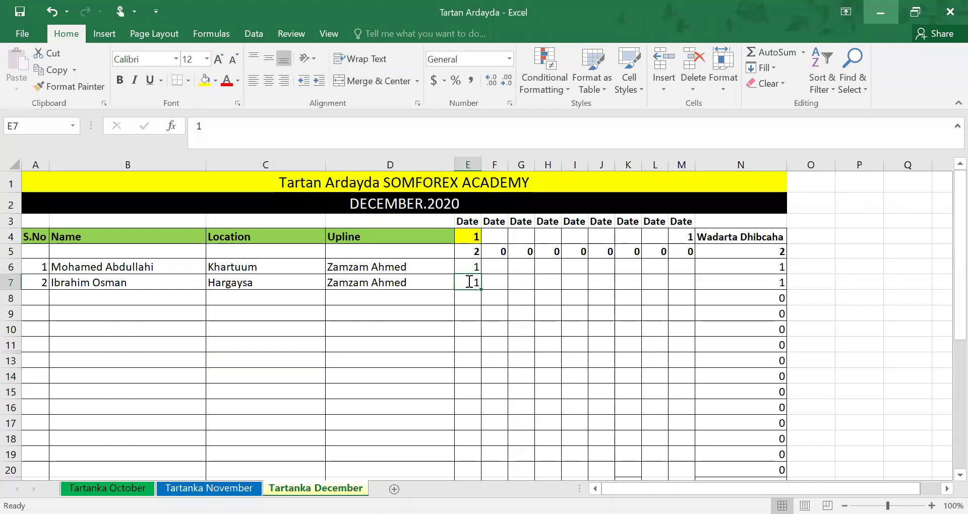
type("2")
key("Return")
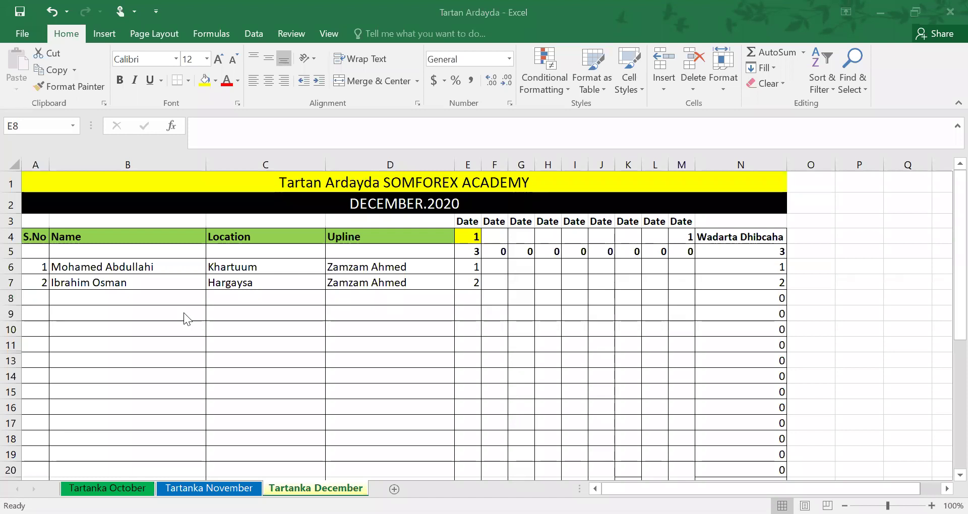
Change E6 to 2 so the first-date total reaches 4, and save the workbook
left_click(468, 265)
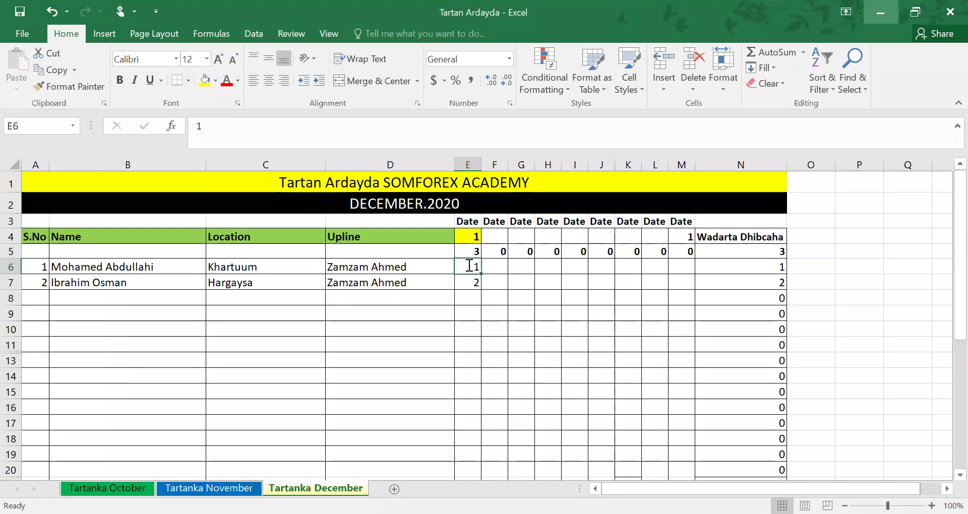
type("2")
left_click(430, 328)
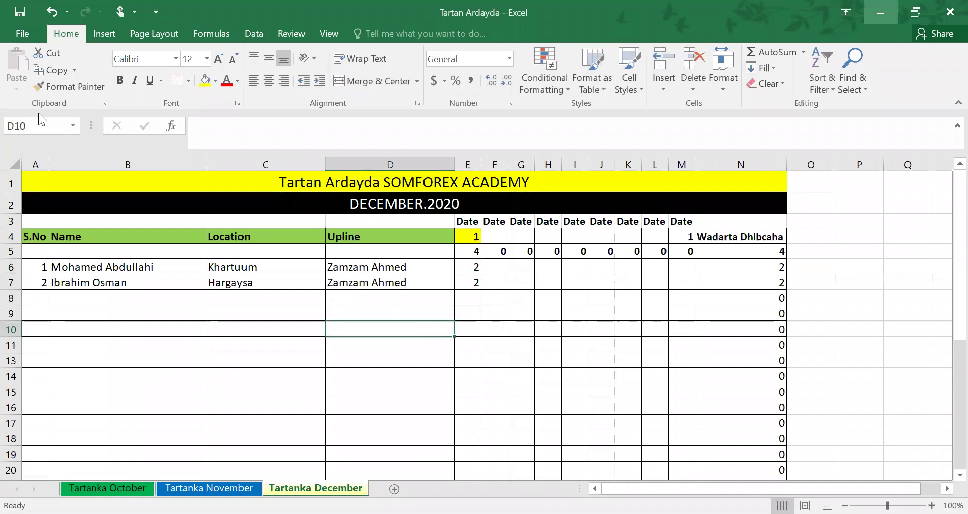
left_click(29, 13)
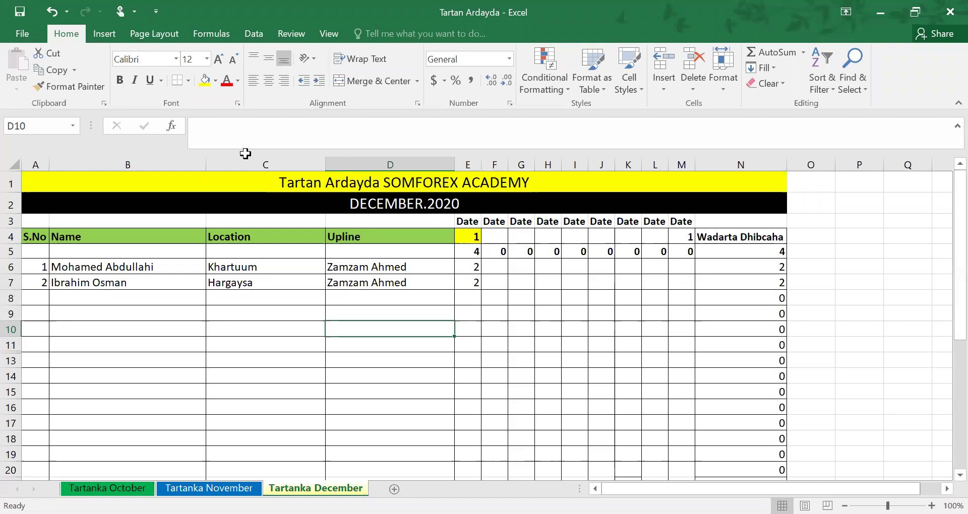
key("Right")
key("Right")
key("Right")
key("Right")
key("Right")
key("Right")
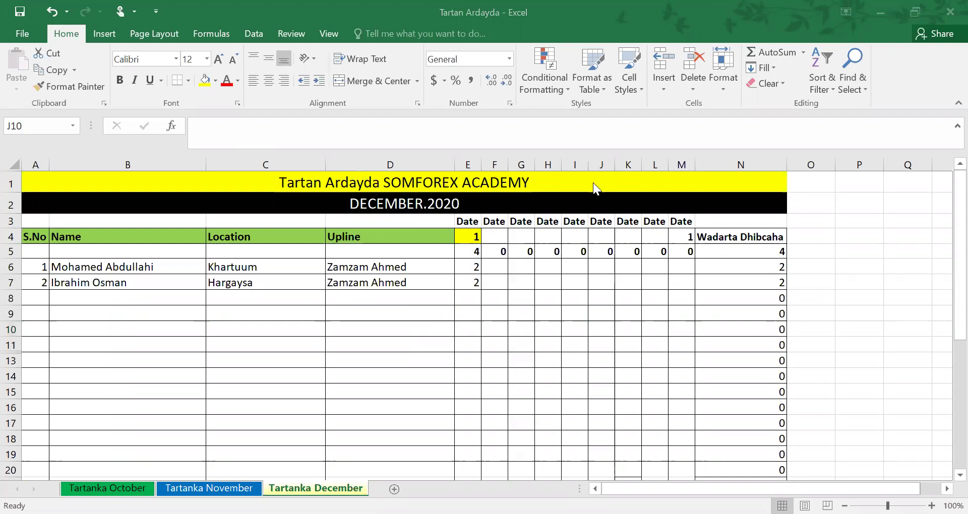
Save the workbook with both students at 2 and a total of 4
left_click(19, 19)
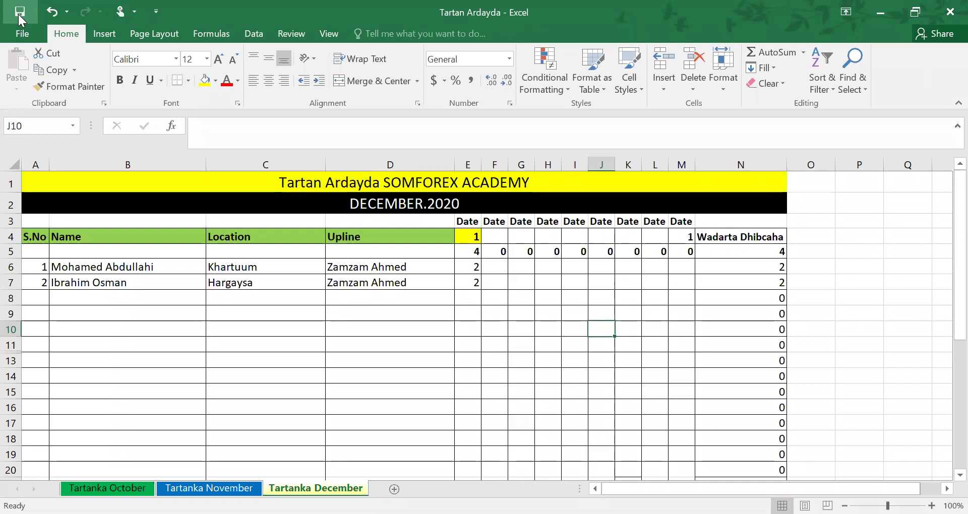
left_click(21, 11)
left_click(23, 9)
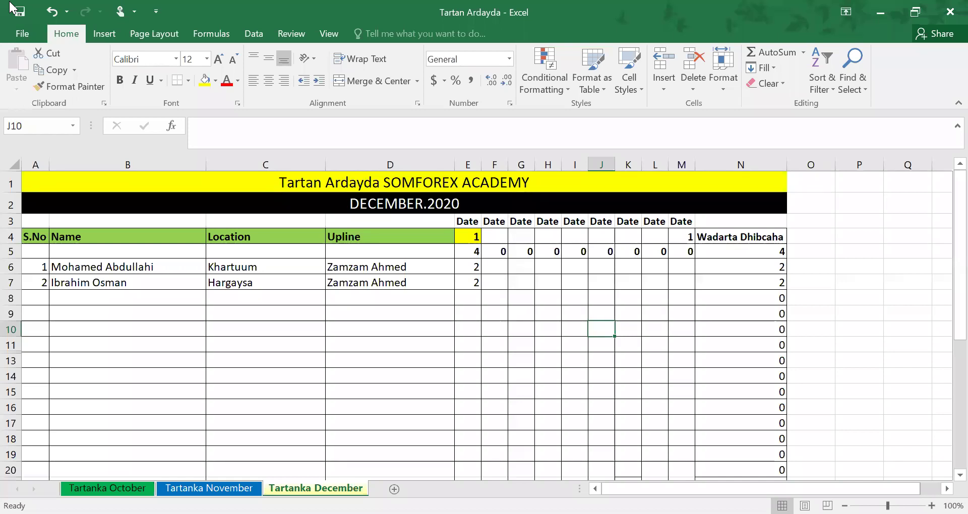
Enter serial number 3 in A8 and the third student's name in B8, correcting the AutoComplete suggestion
left_click(75, 290)
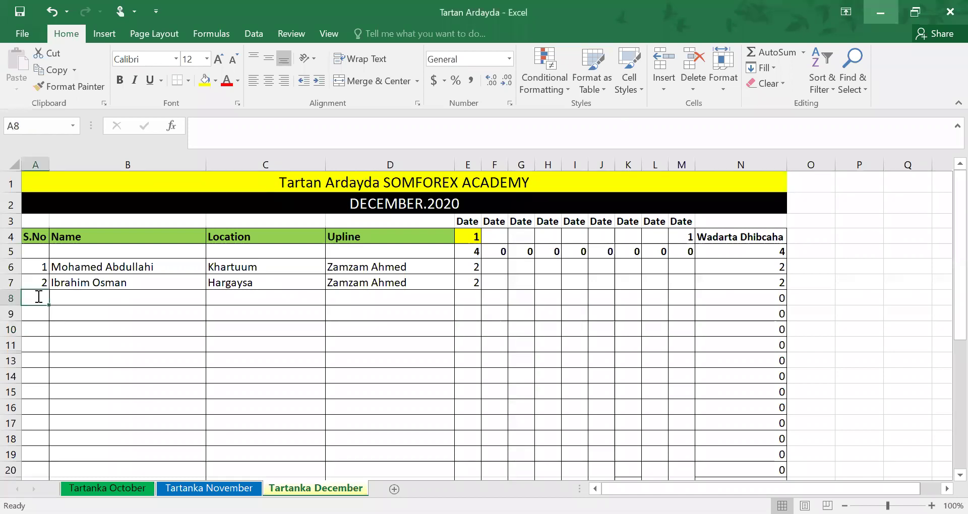
type("3")
key("Tab")
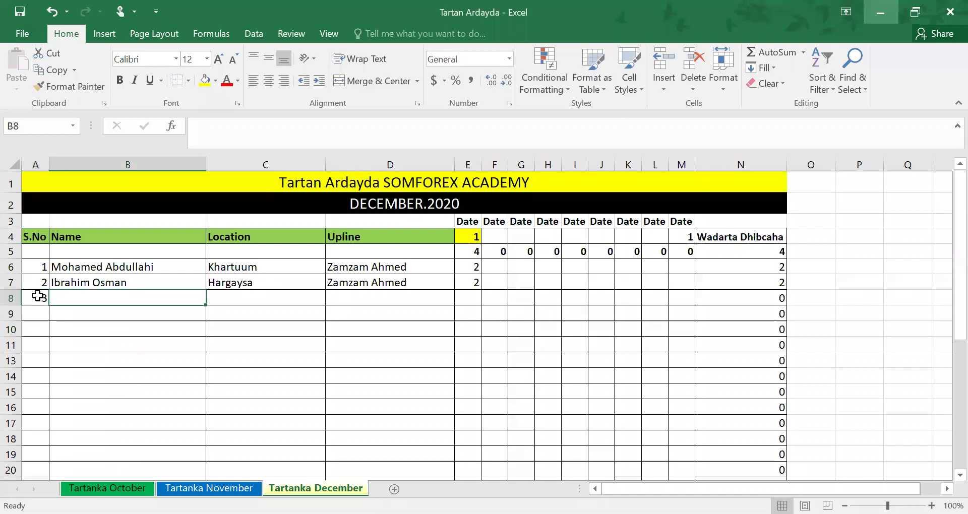
key("Tab")
type("M")
key("Escape")
left_click(97, 298)
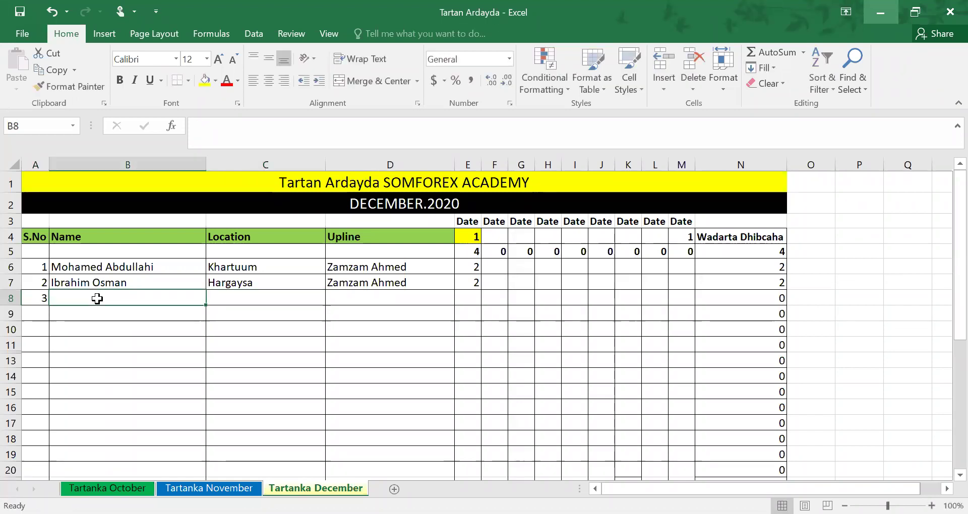
type("M")
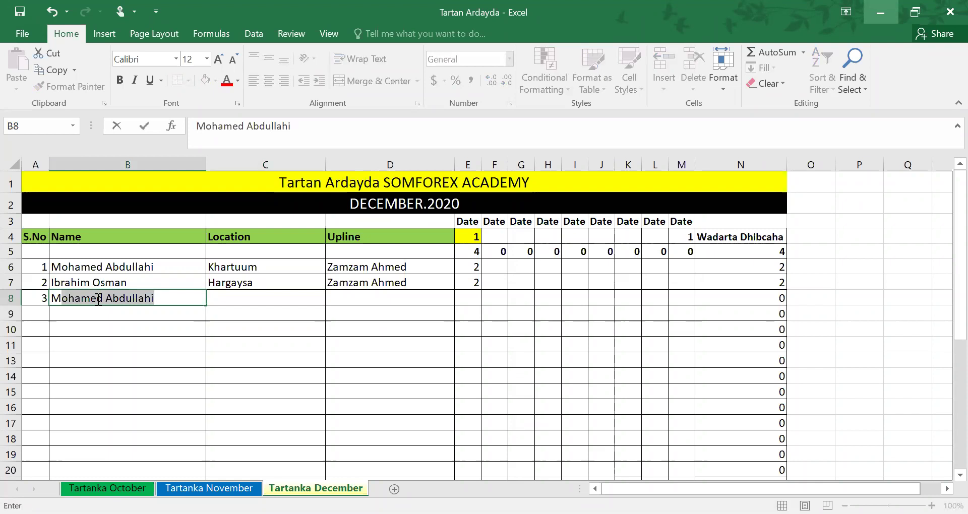
left_click(161, 300)
key("BackSpace")
key("BackSpace")
key("BackSpace")
key("BackSpace")
key("BackSpace")
key("BackSpace")
key("BackSpace")
key("BackSpace")
key("BackSpace")
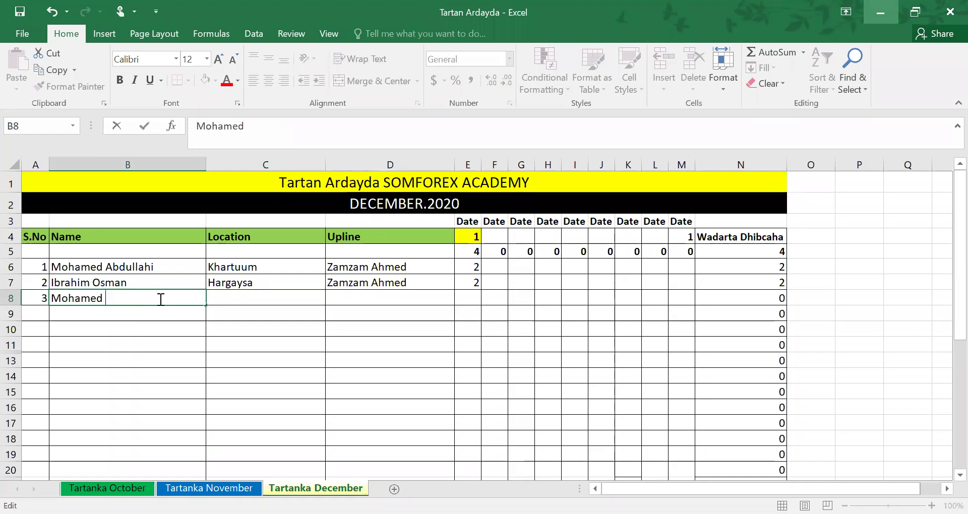
type("Bashir")
key("Tab")
Fill in Mogadishu, the shared upline and a count of 1, then circle the day-1 total
type("Mogadishu")
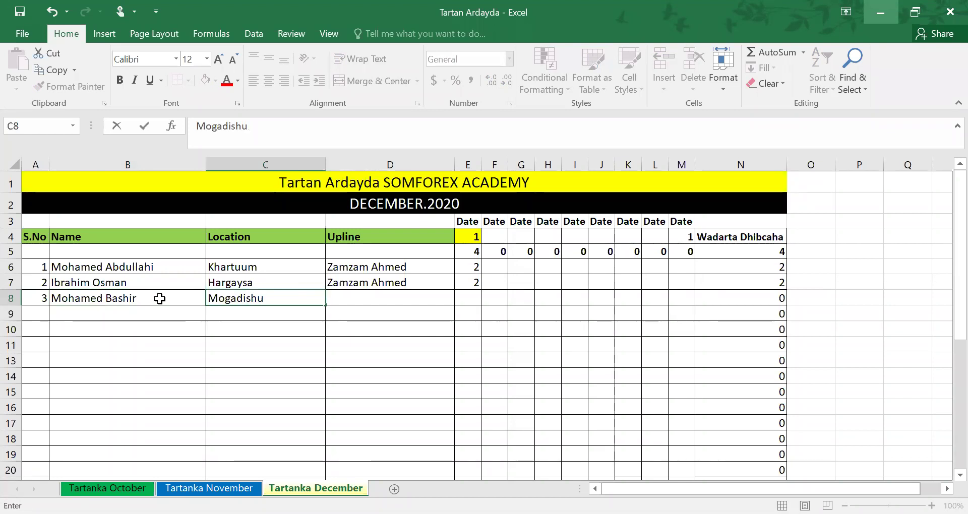
key("Tab")
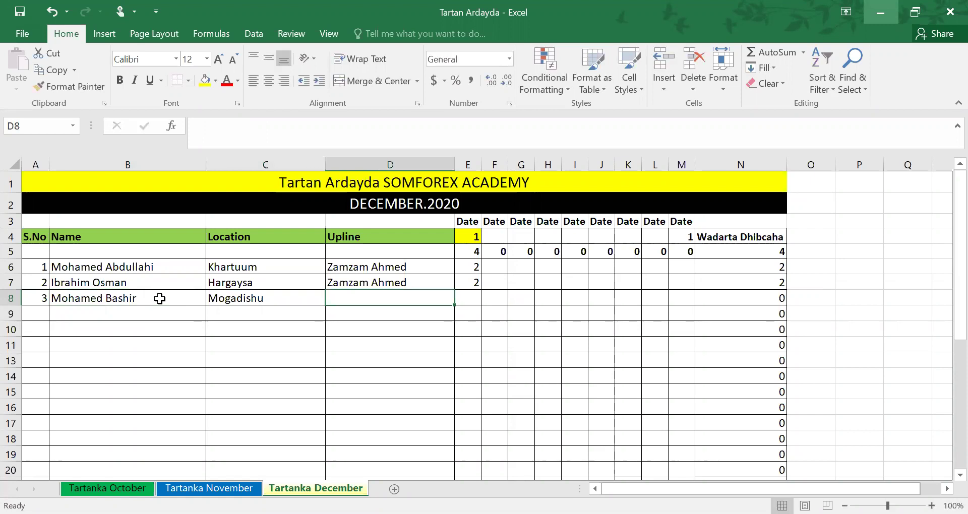
key("Tab")
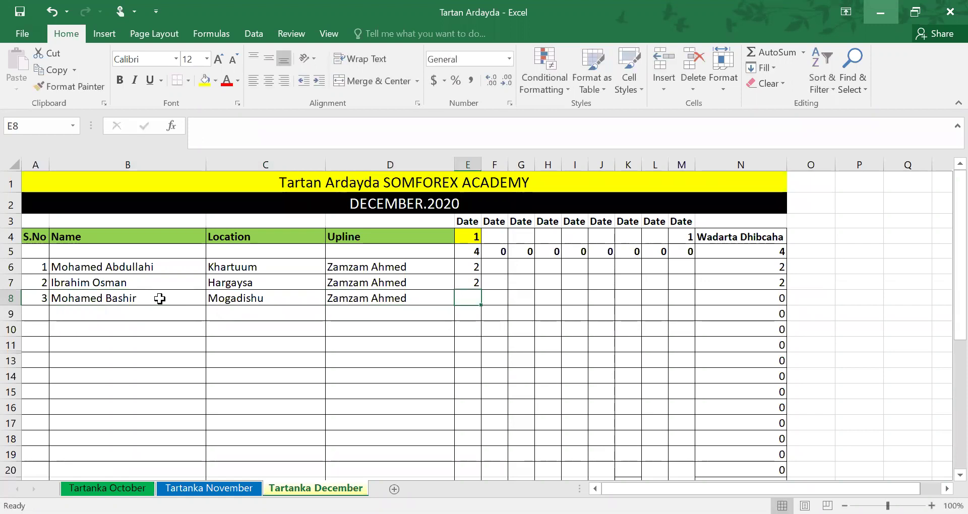
type("1")
left_click(445, 347)
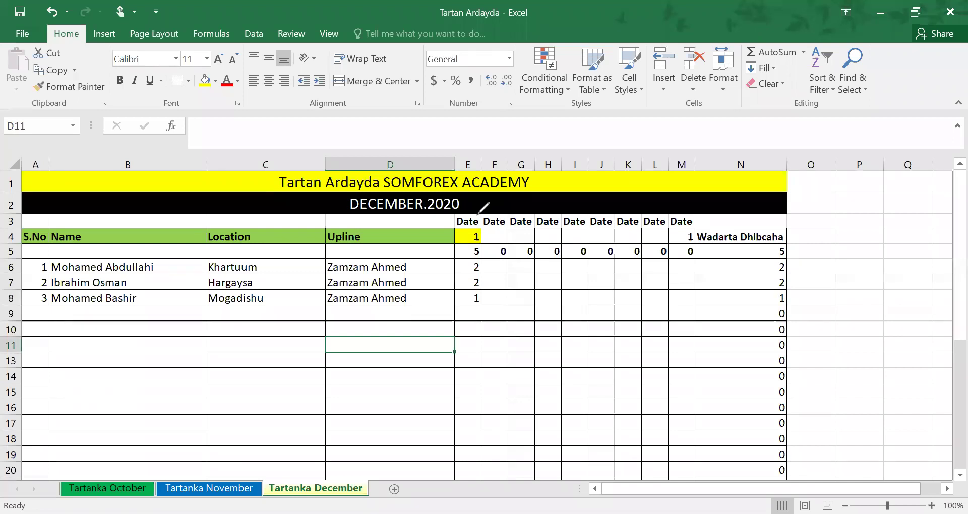
left_click_drag(477, 225, 477, 252)
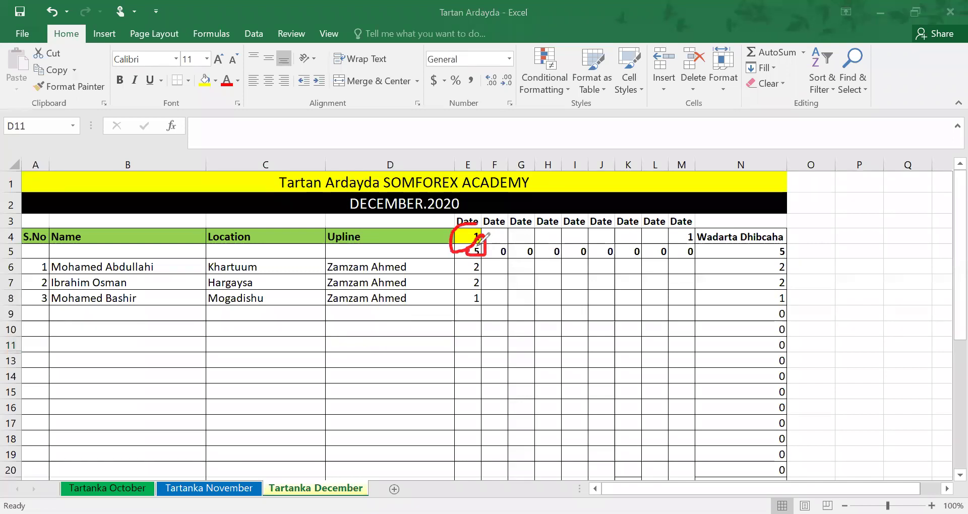
Mark the overall total of 5 and the last student's total in red ink, then erase all ink
mouse_move(760, 248)
left_mouse_down()
mouse_move(814, 262)
mouse_move(795, 291)
mouse_move(821, 275)
left_mouse_up()
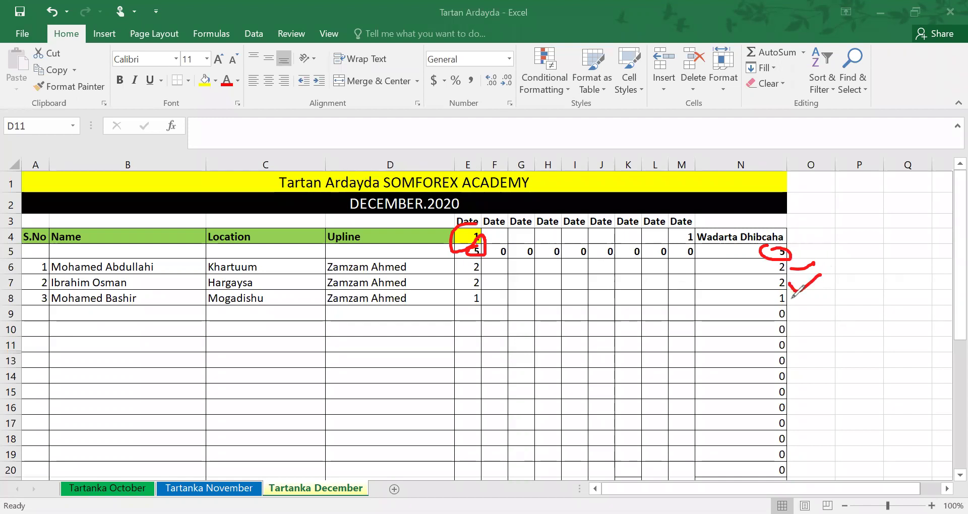
left_click(792, 299)
mouse_move(809, 250)
left_mouse_down()
mouse_move(454, 222)
mouse_move(529, 249)
left_mouse_up()
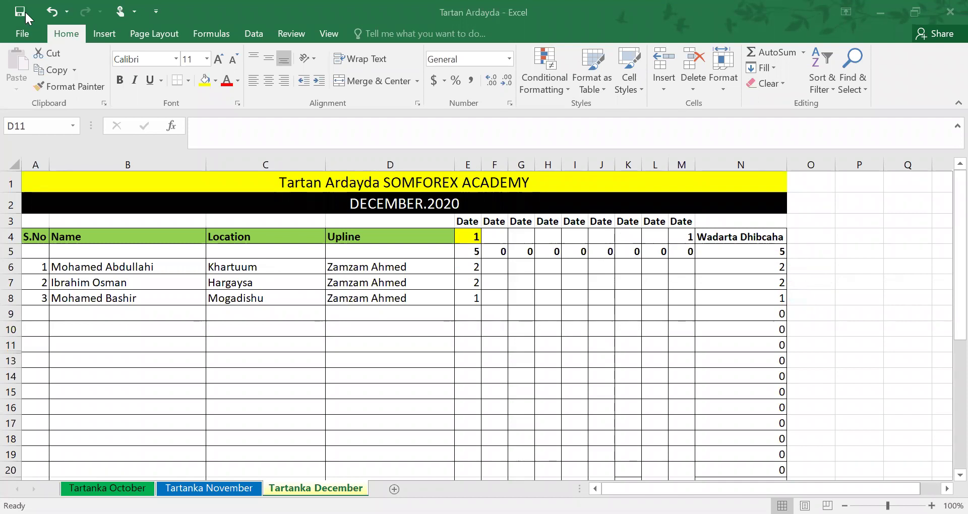
Return focus to the sheet and save the three-student December workbook
left_click(372, 434)
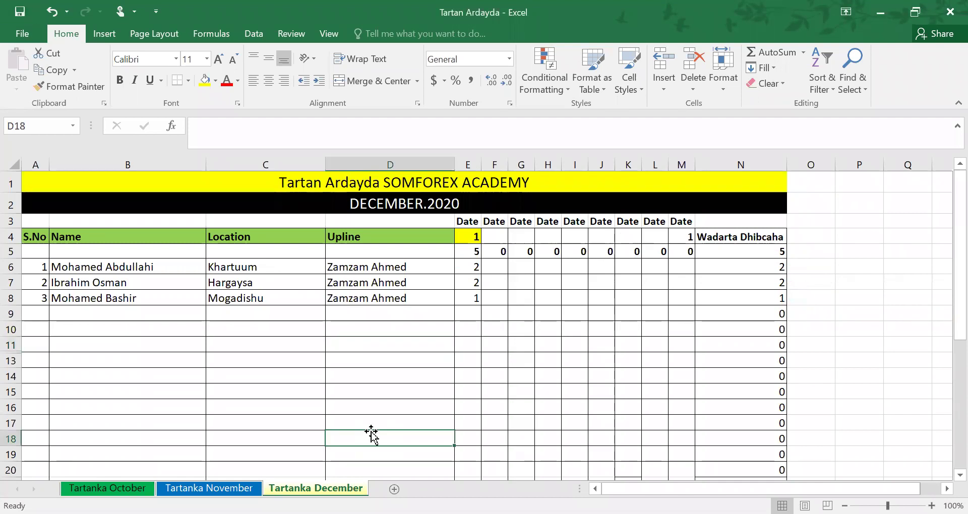
left_click(21, 15)
left_click(205, 381)
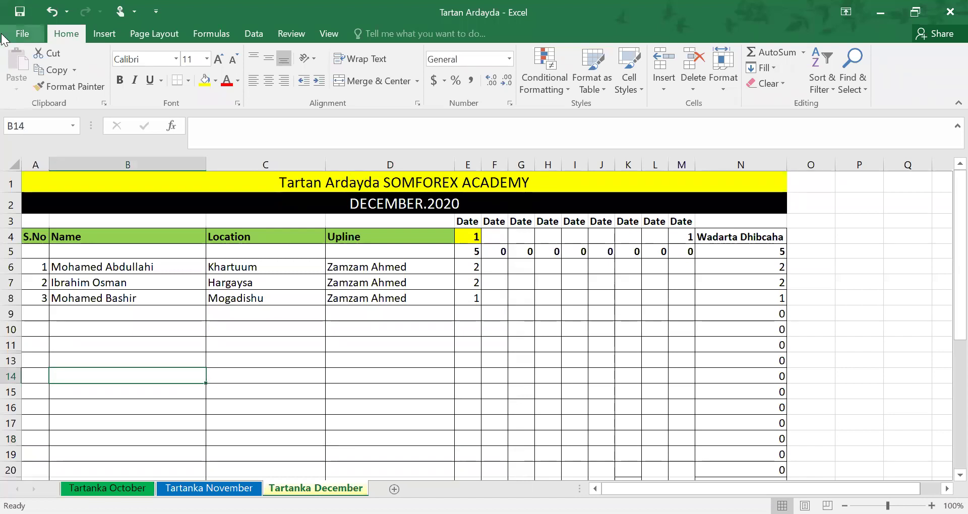
left_click(20, 10)
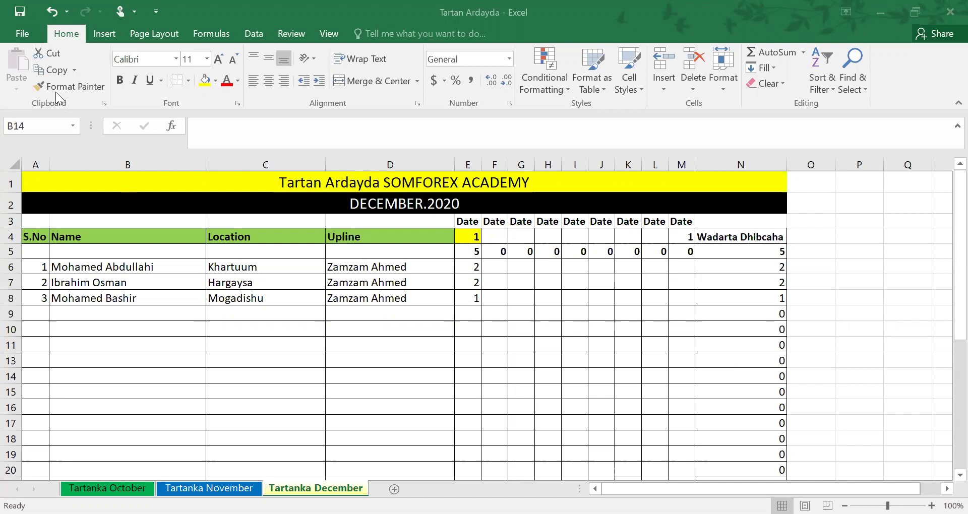
Save the workbook a final time with the first-date total of 5
left_click(20, 11)
key("alt+Tab")
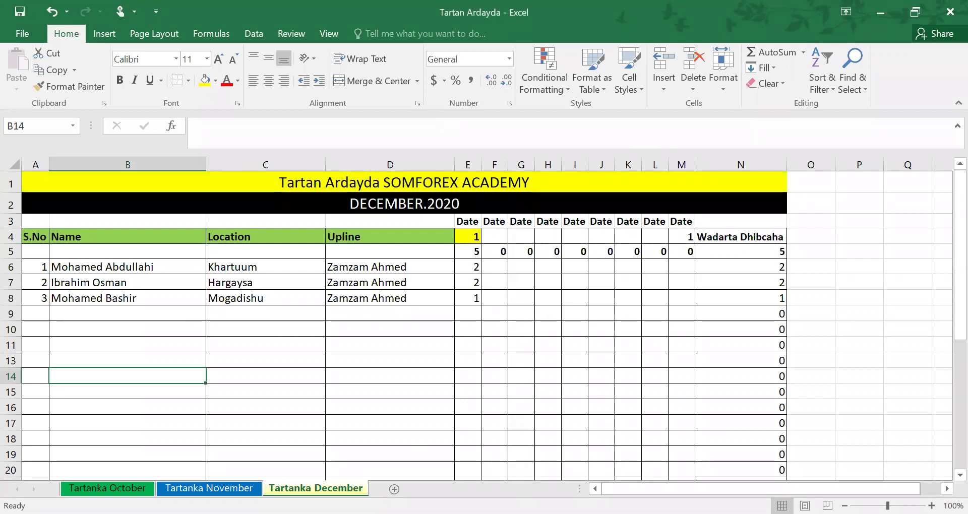